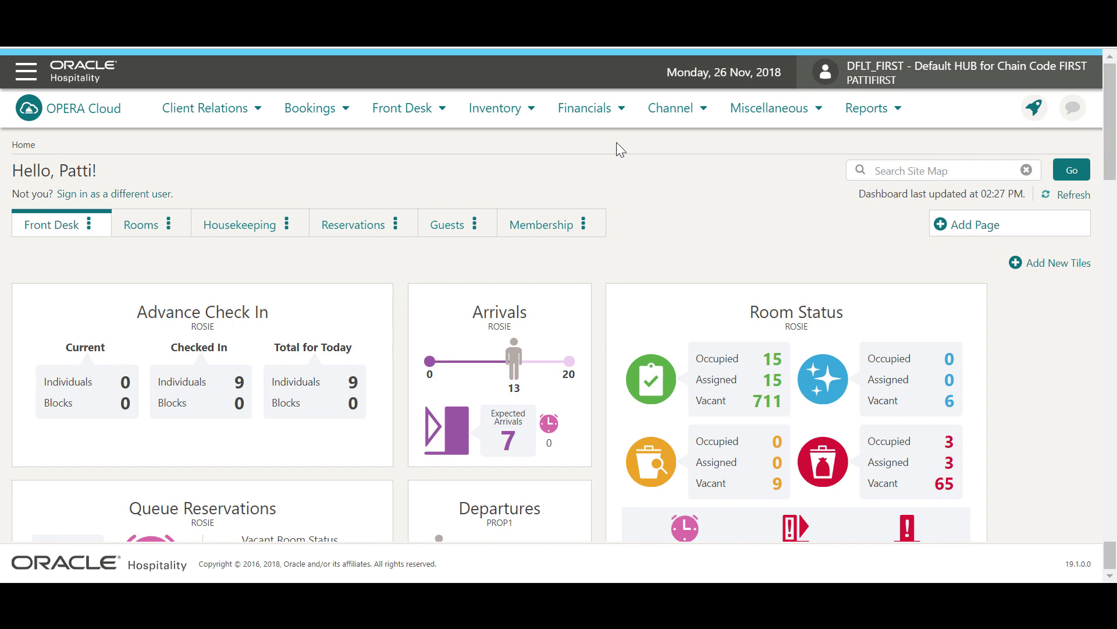
Navigate via Inventory > Room Management to the Housekeeping Board and choose property ROSIE (Rosie's Cozy Lair).
left_click(509, 121)
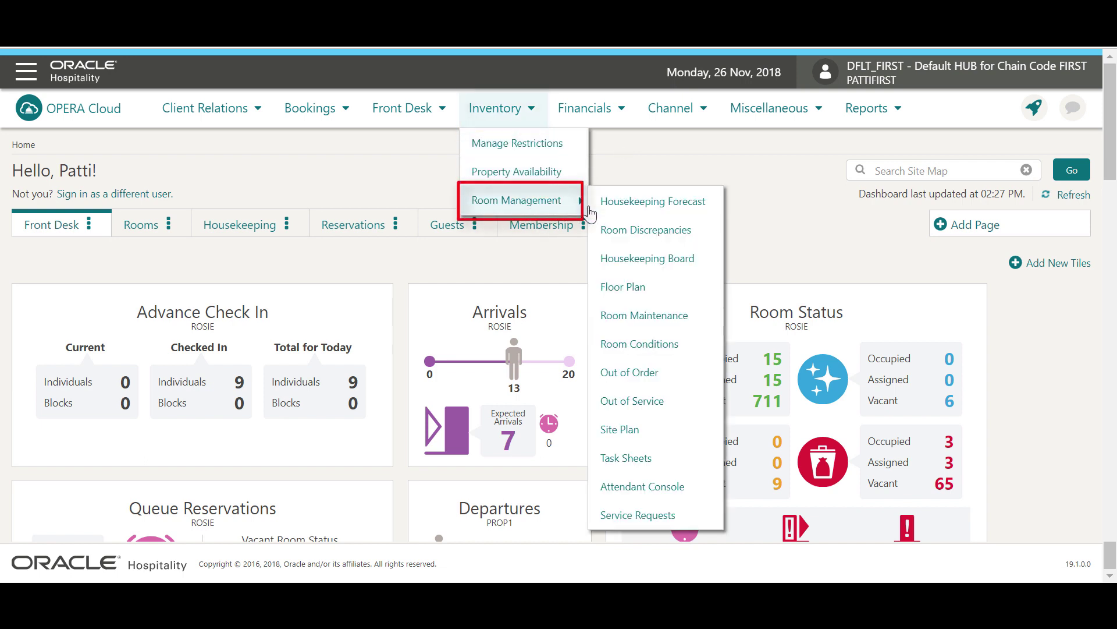
mouse_move(516, 200)
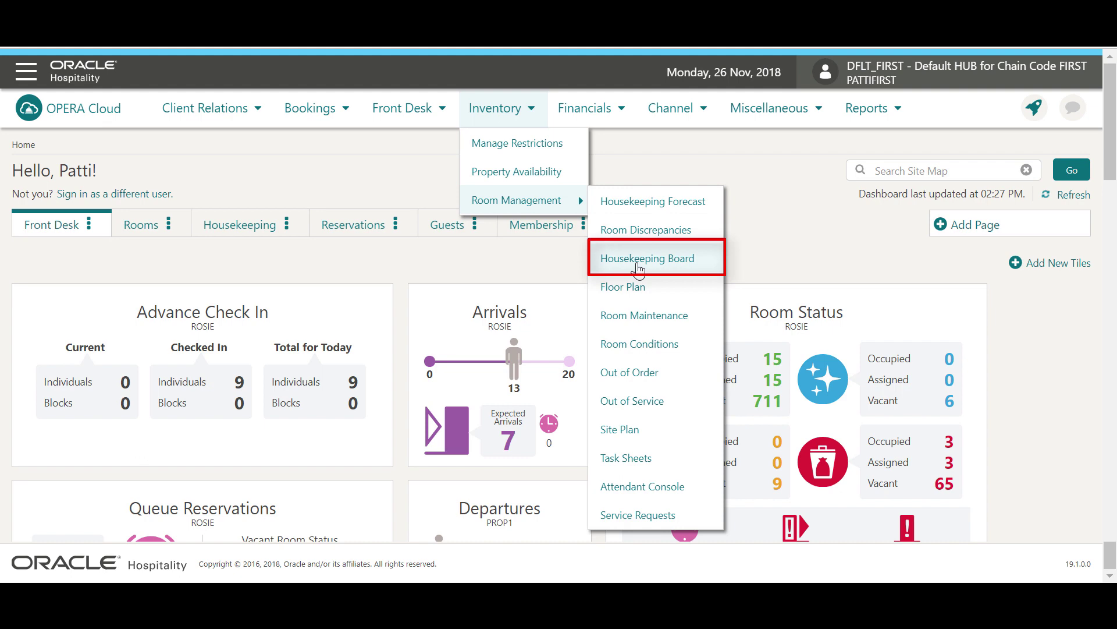
left_click(637, 266)
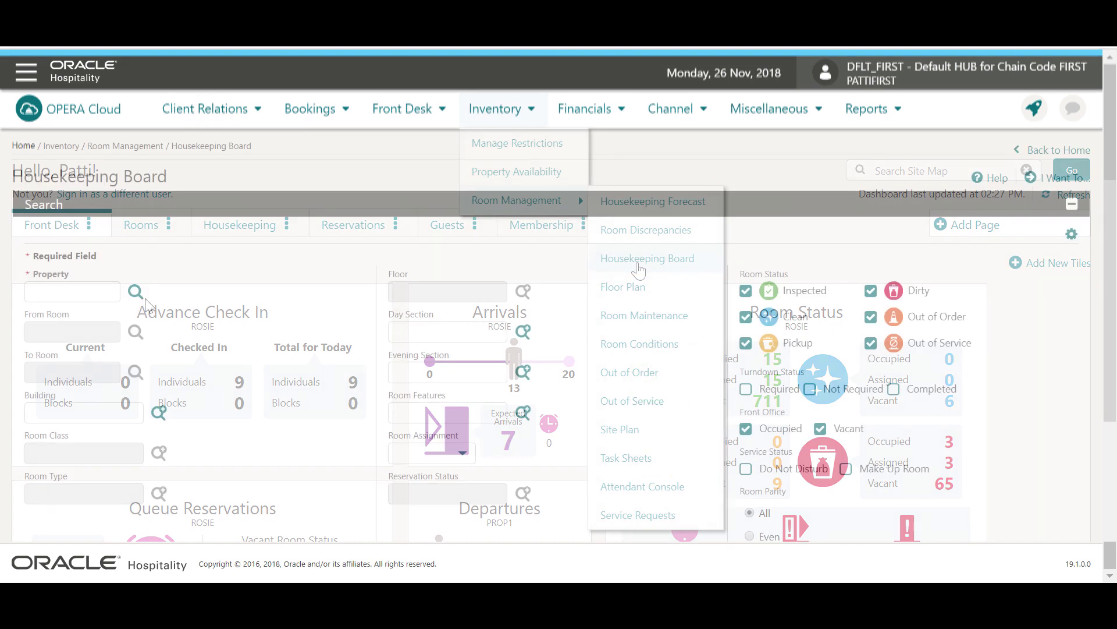
left_click(136, 292)
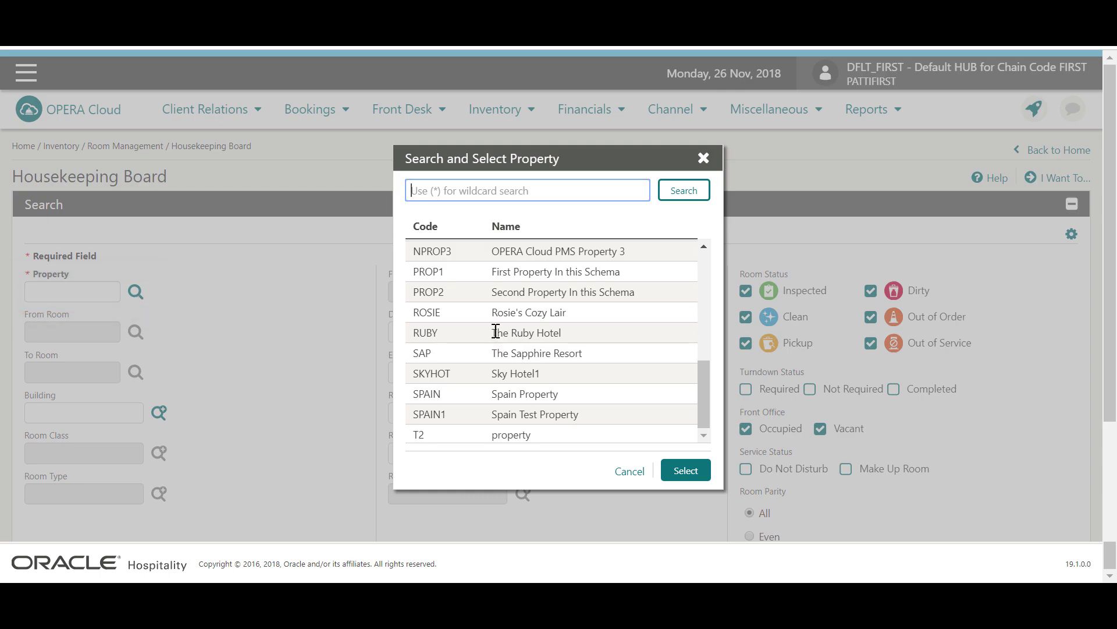
left_click(511, 318)
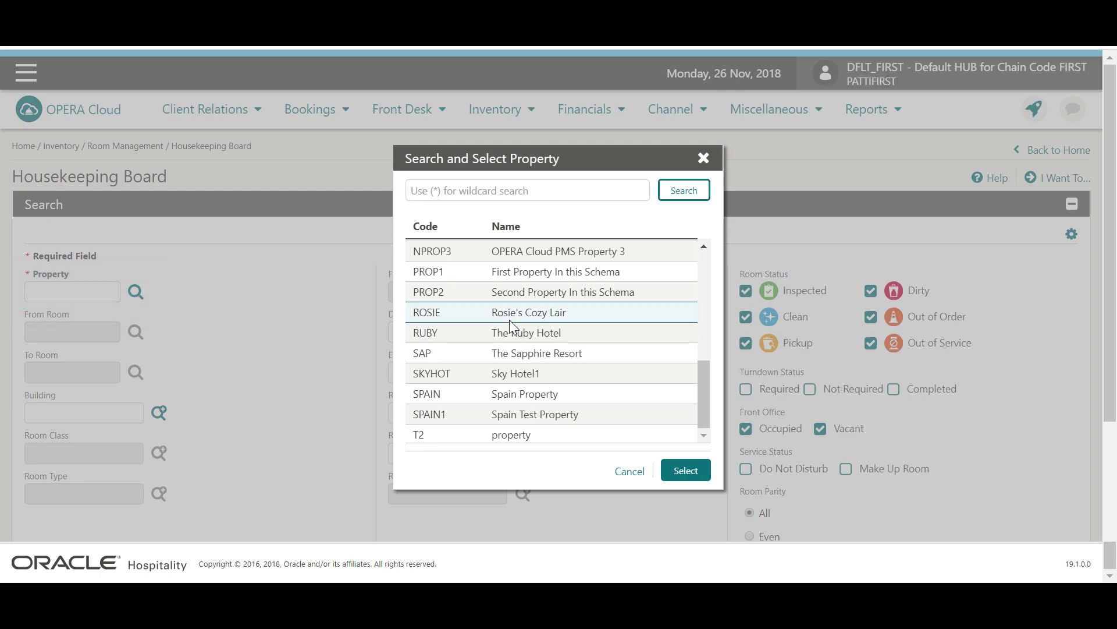
left_click(675, 475)
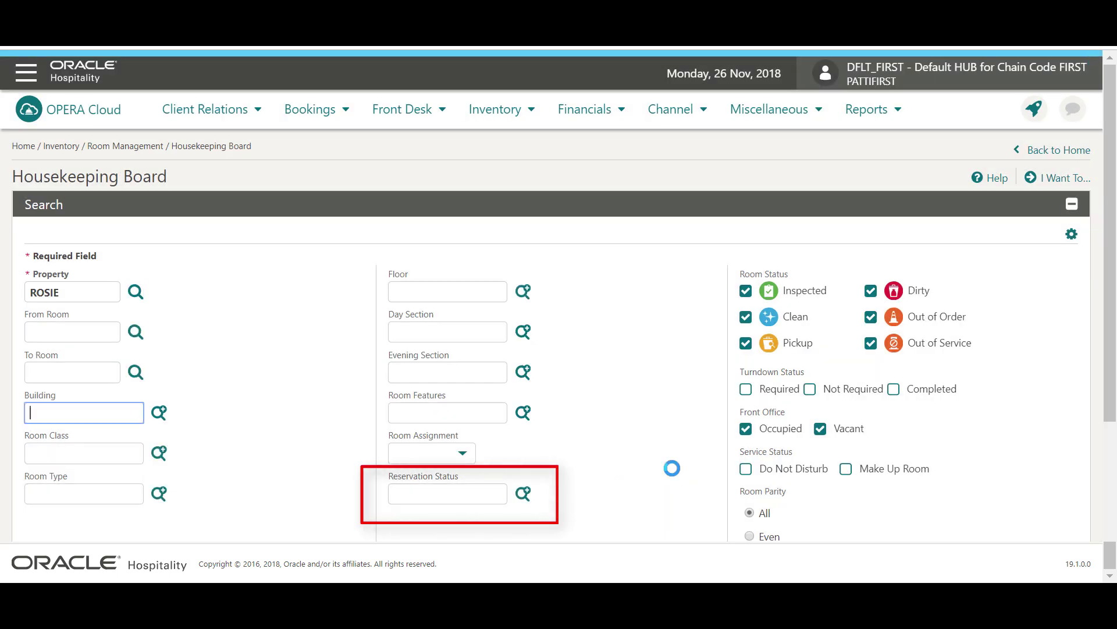
Filter by reservation status Checked Out and run the housekeeping room search for ROSIE.
left_click(523, 496)
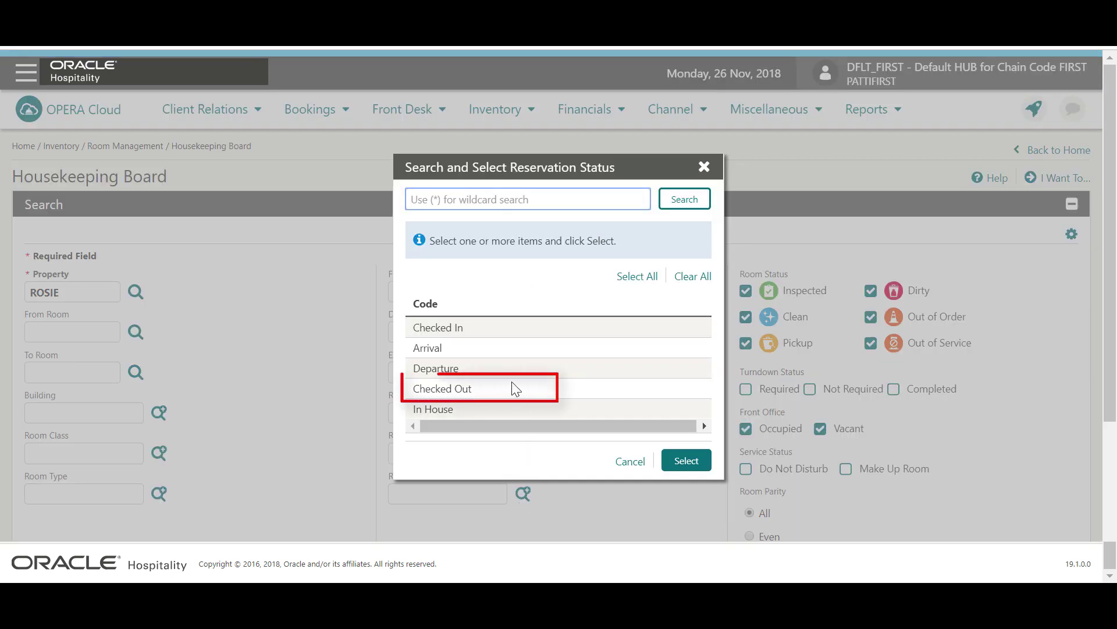
left_click(512, 384)
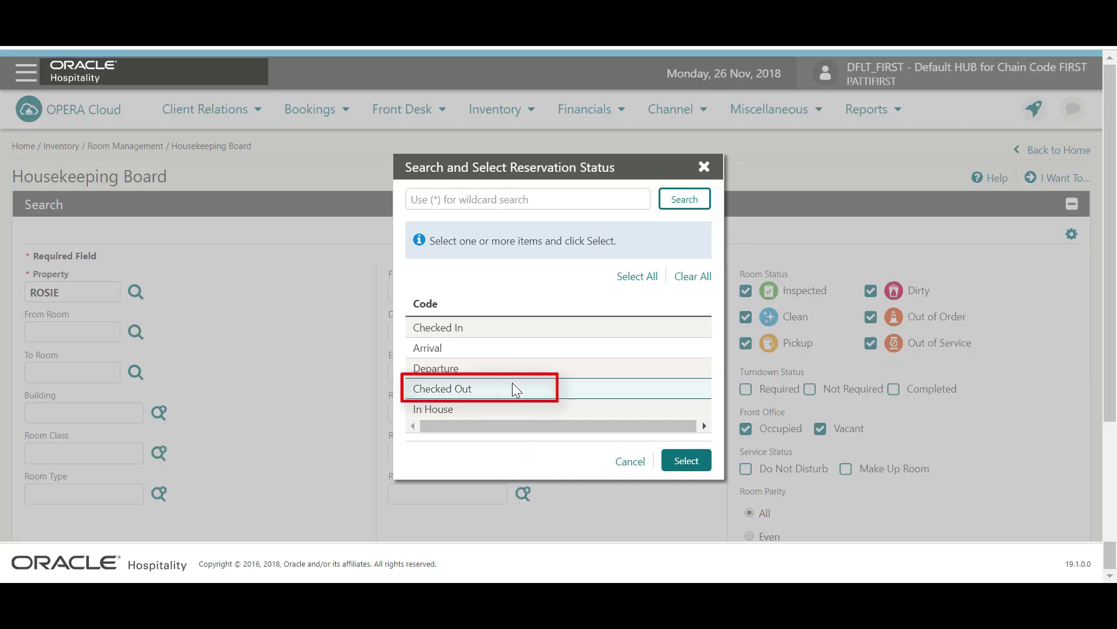
left_click(685, 462)
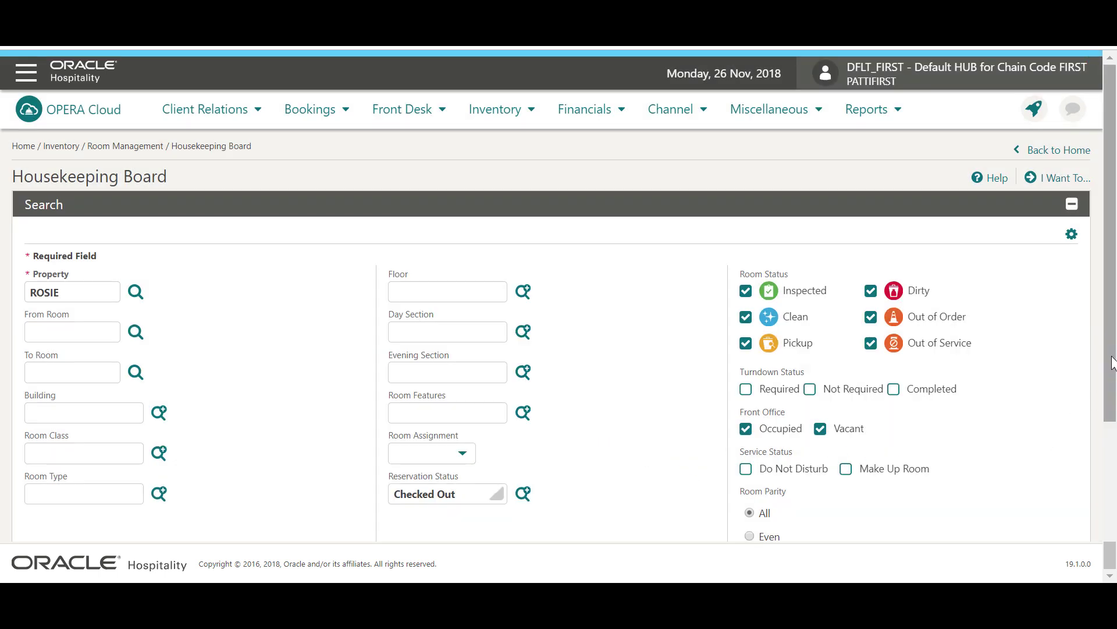
left_click_drag(1112, 362, 1112, 422)
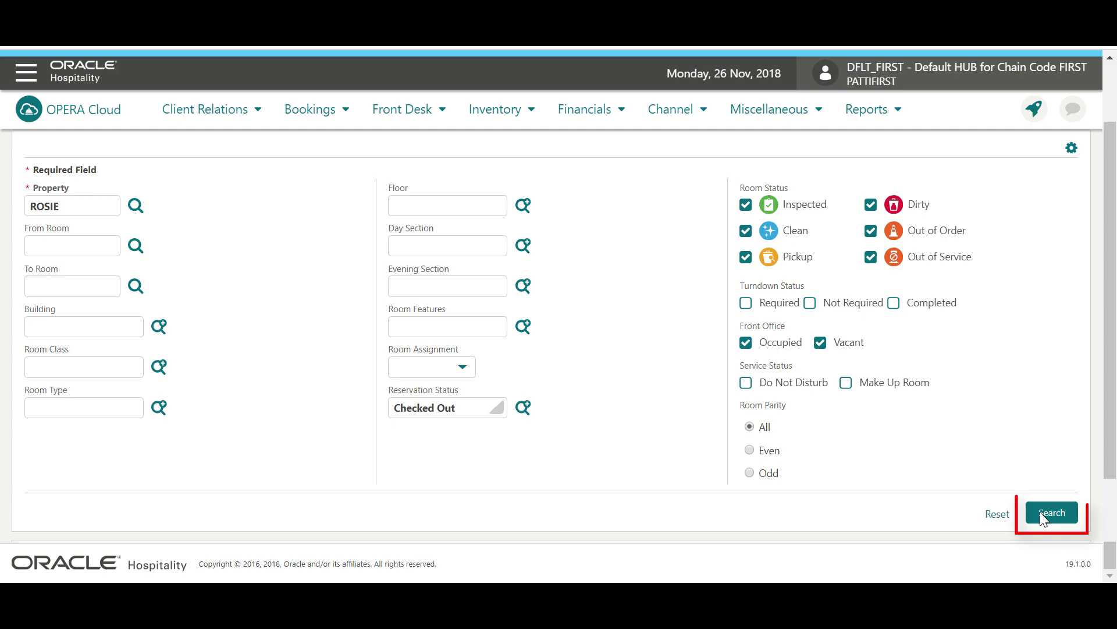
left_click(1046, 515)
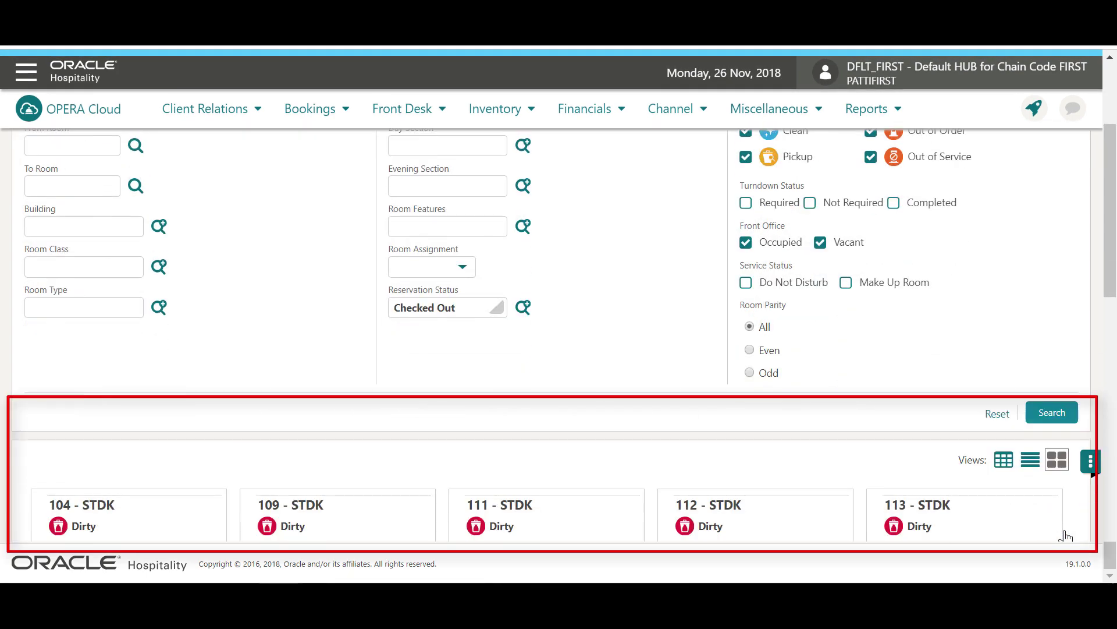
scroll(1066, 535, "down", 1)
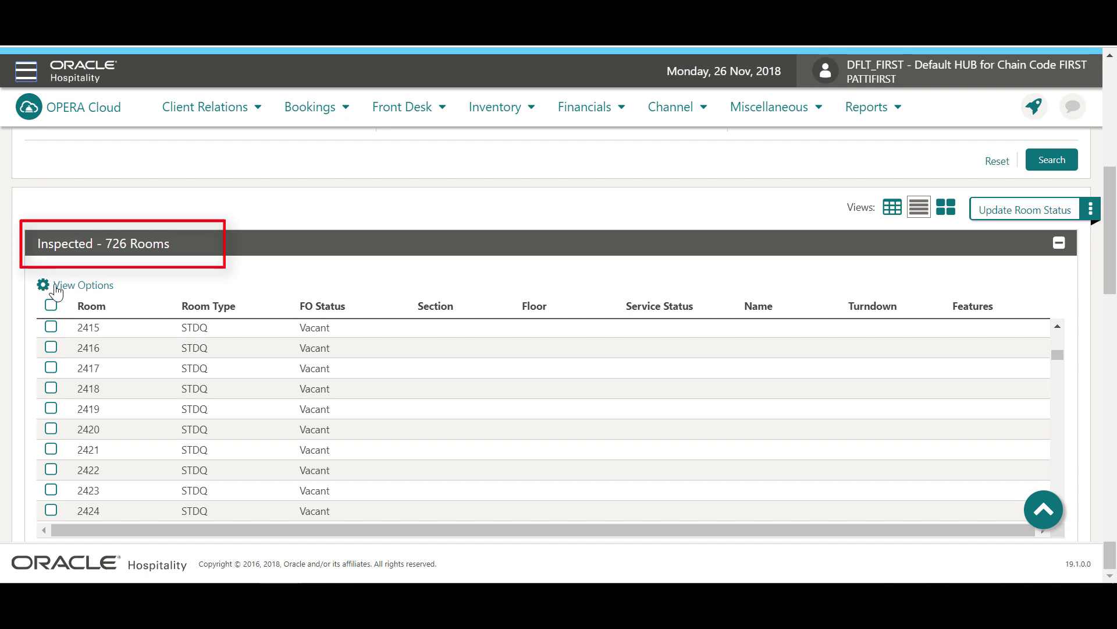
Add the Room Status column to the room table through View Options > Columns.
left_click(58, 287)
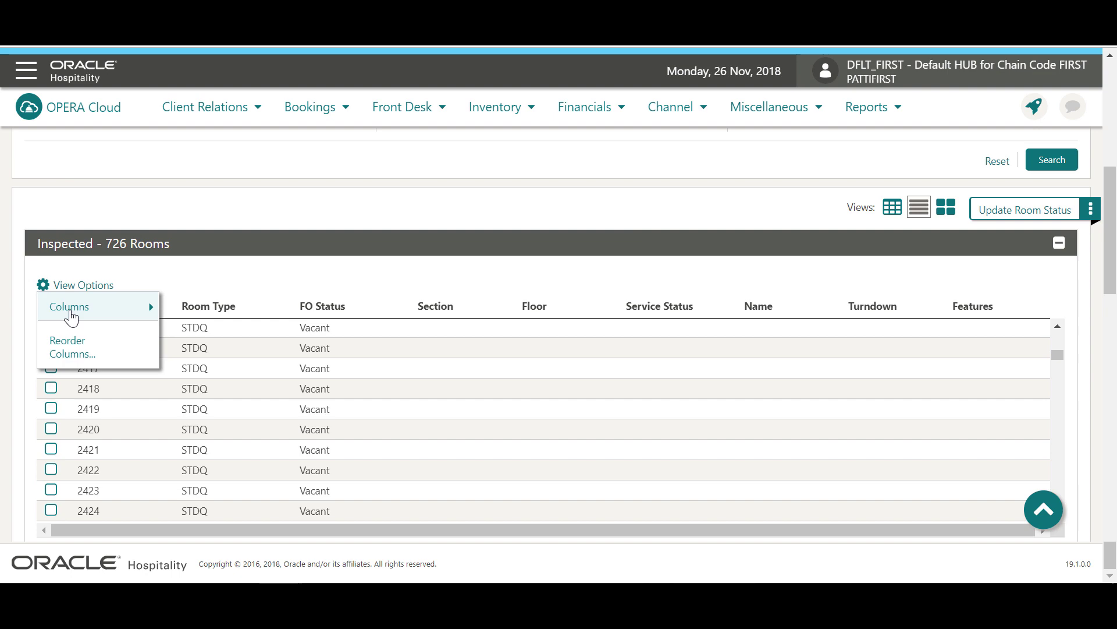
mouse_move(70, 306)
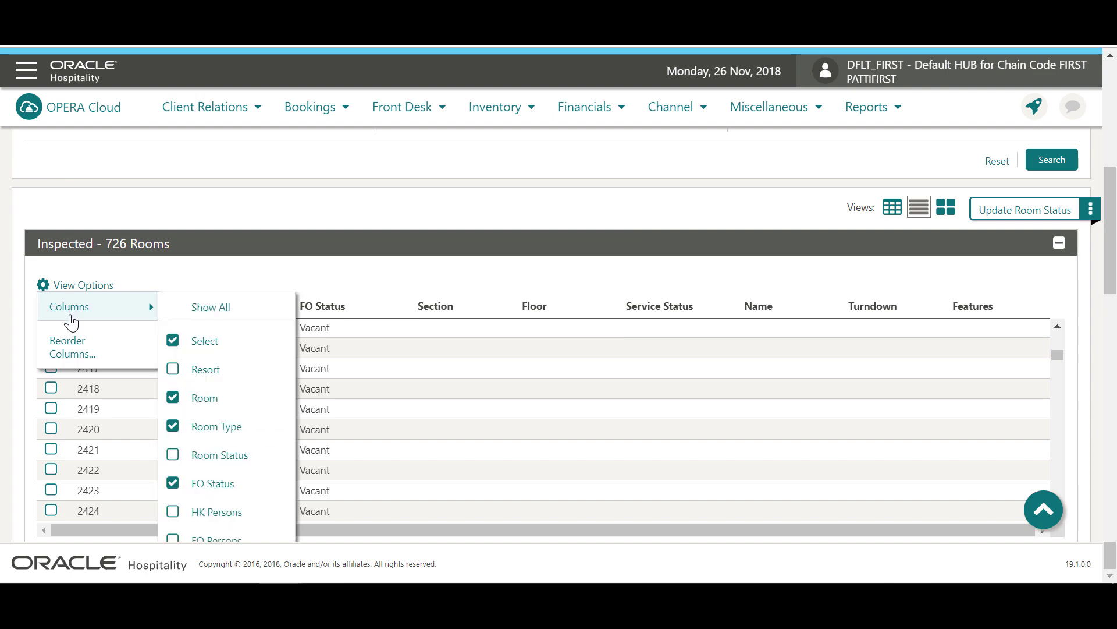
left_click(172, 455)
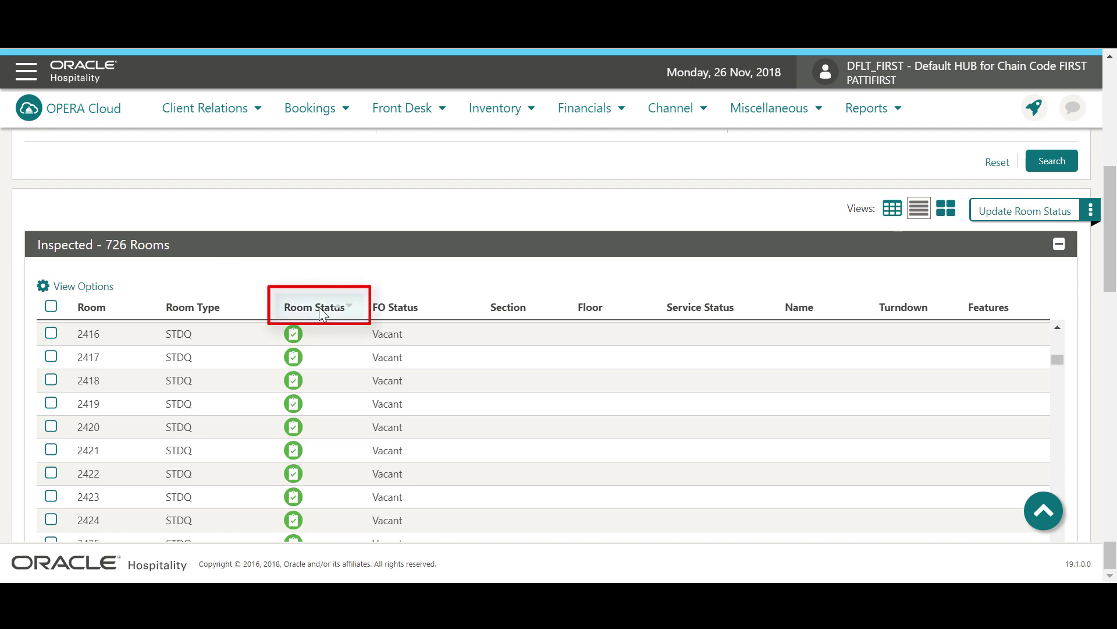
Sort the room table by the Room Status column so inspected rooms such as 1000 come first.
left_click(318, 307)
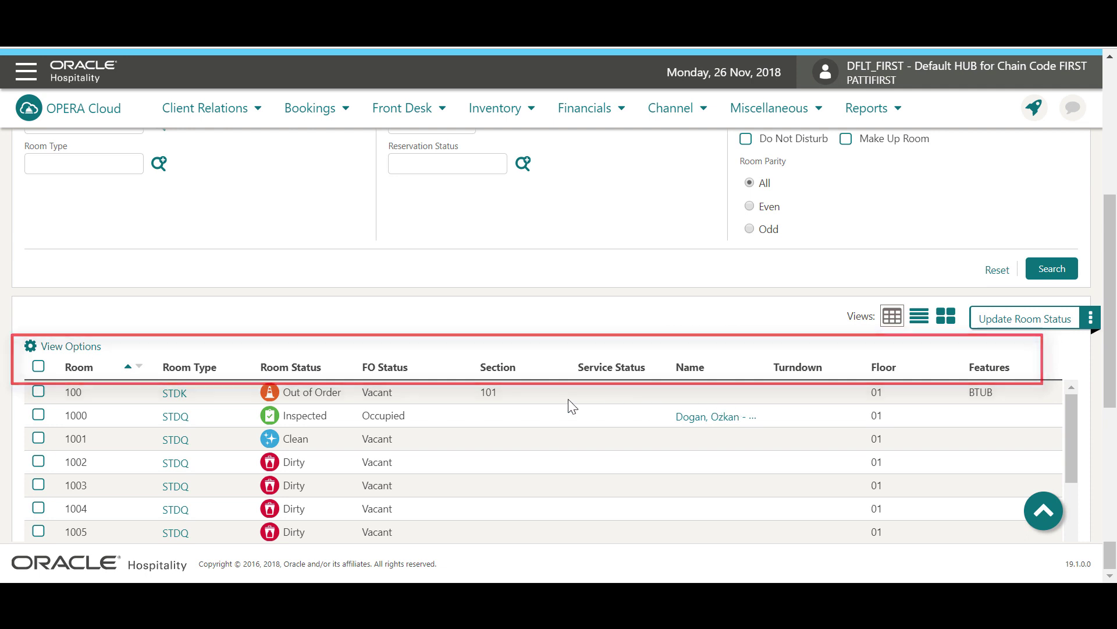
left_click(304, 369)
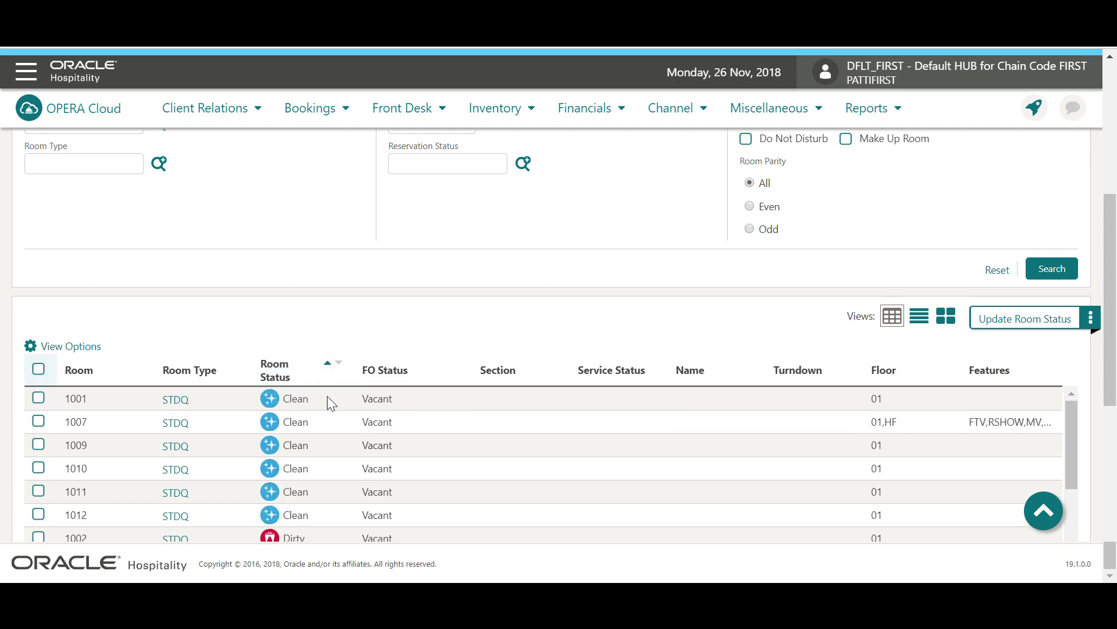
scroll(316, 507, "down", 3)
scroll(315, 501, "down", 3)
scroll(315, 501, "down", 3)
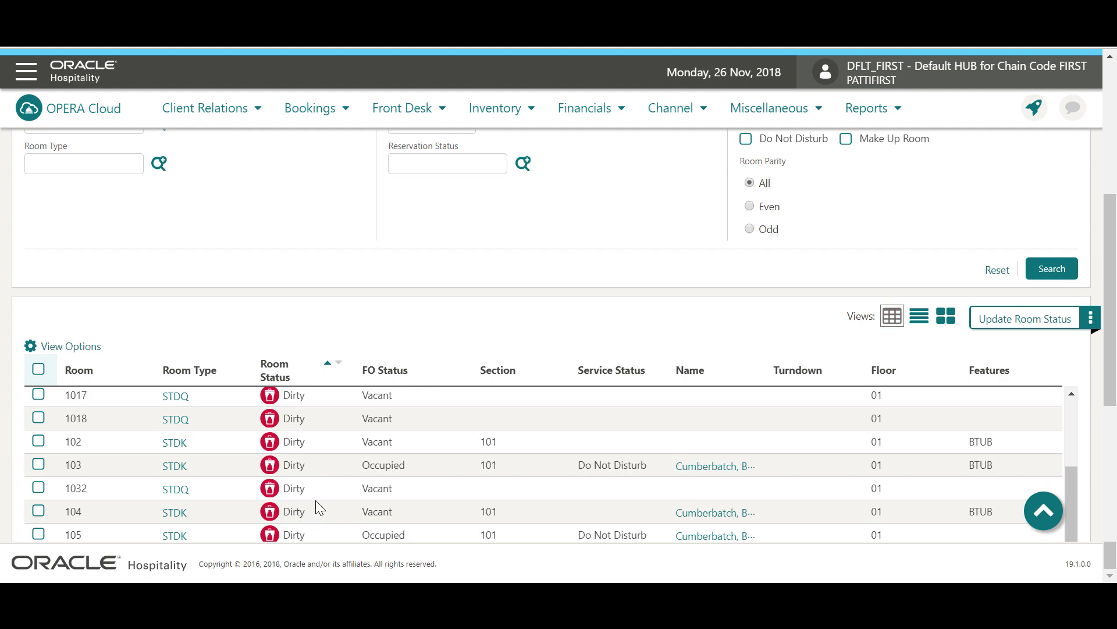
scroll(316, 501, "down", 3)
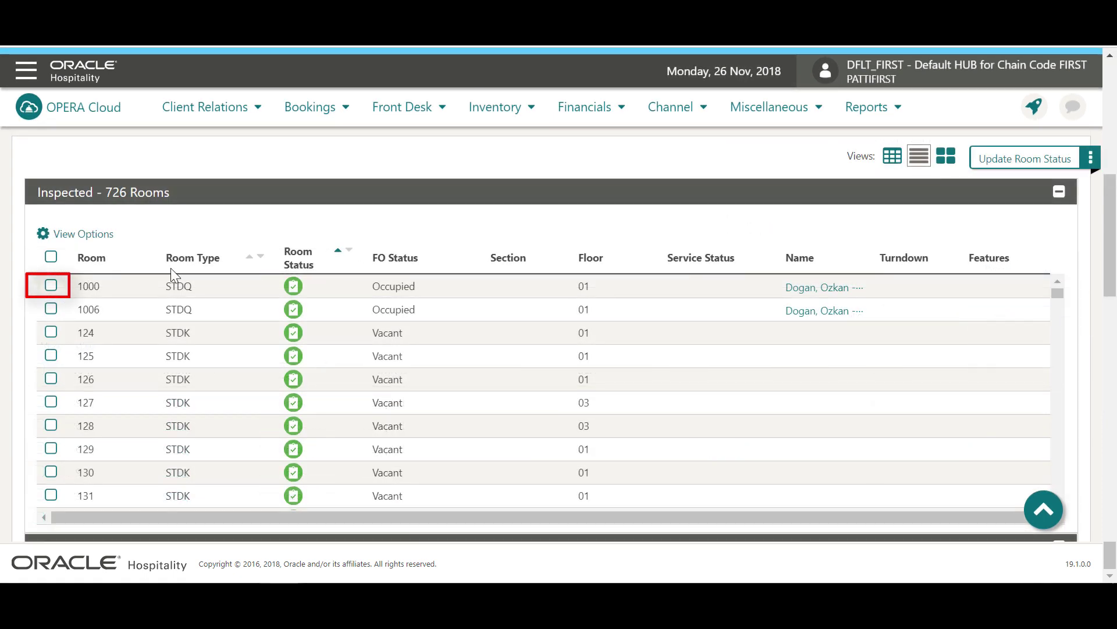
Select room 1000, start Update Room Status and expand its Guest Service Request options.
left_click(51, 286)
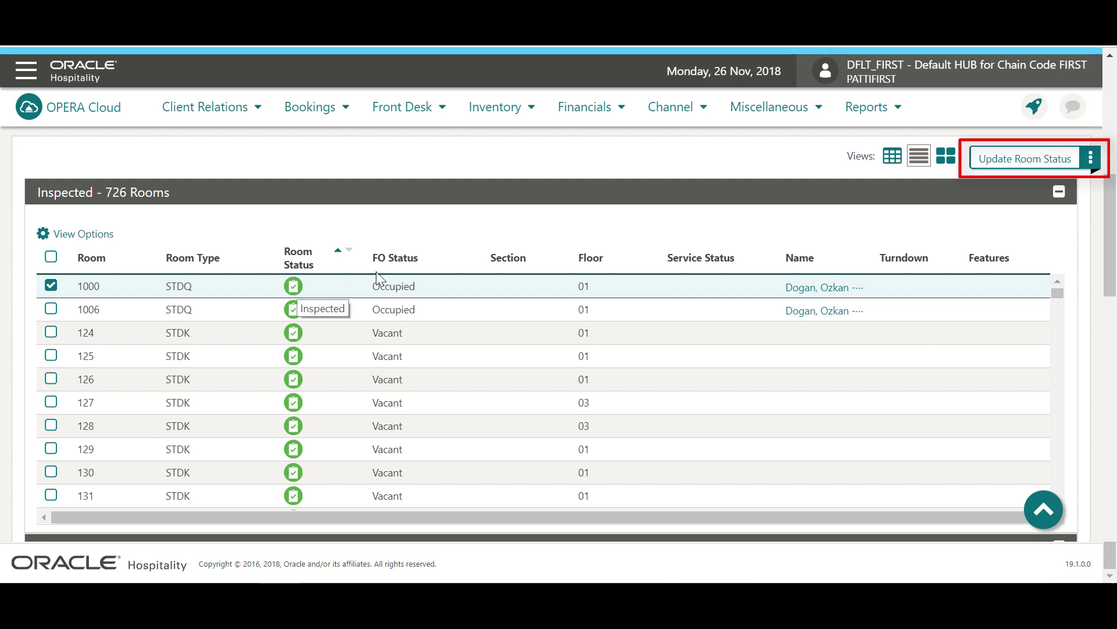
left_click(1028, 157)
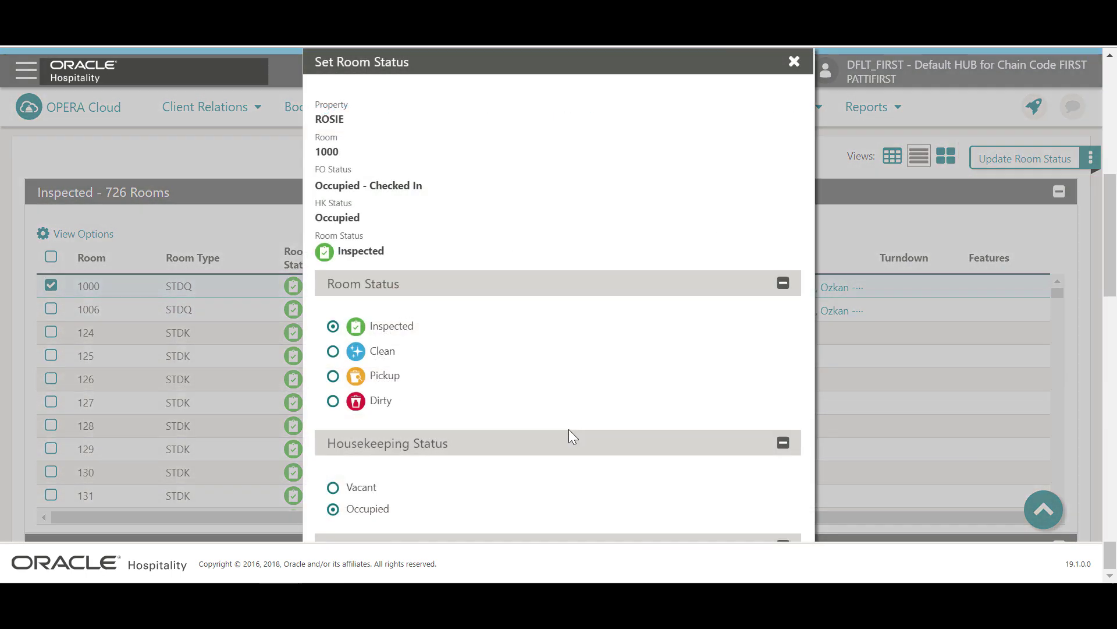
scroll(567, 427, "down", 1)
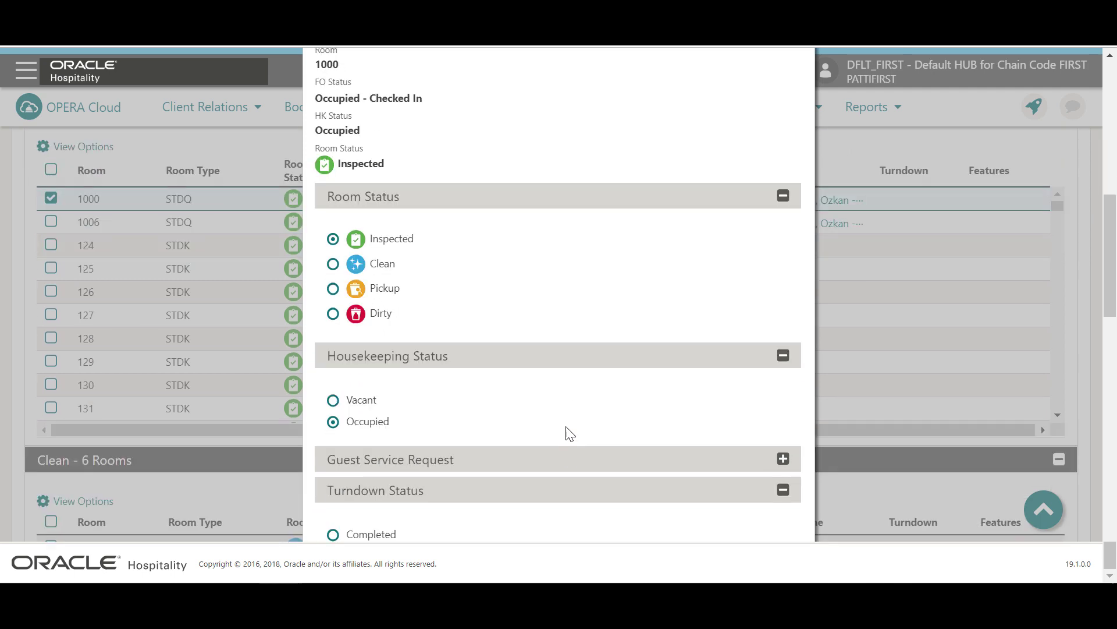
scroll(568, 432, "down", 1)
left_click(781, 371)
scroll(550, 385, "down", 1)
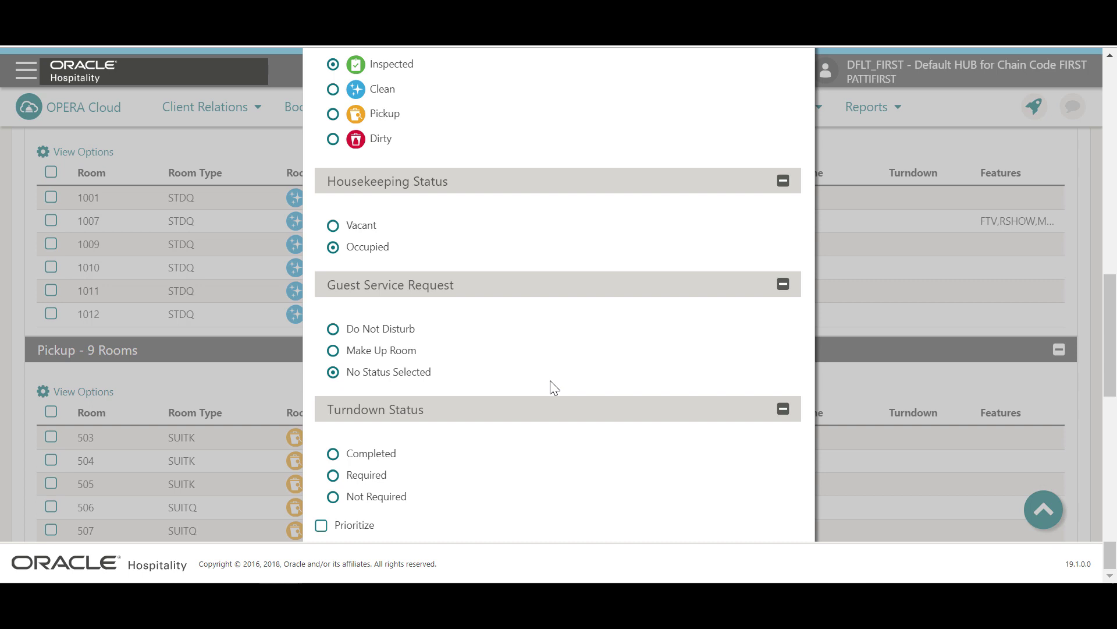
scroll(551, 381, "down", 1)
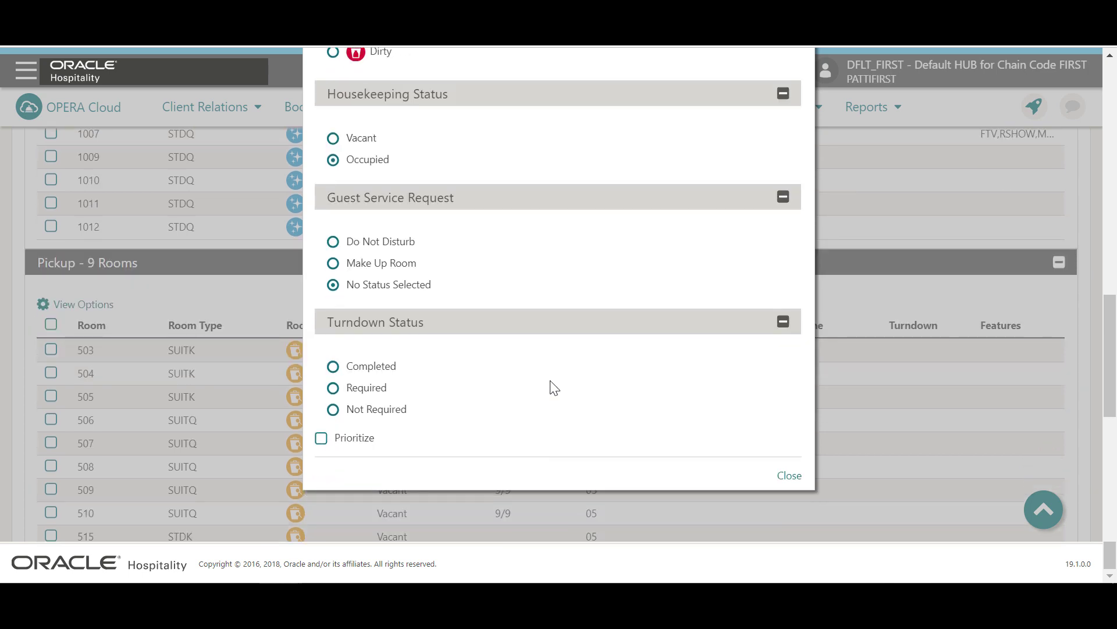